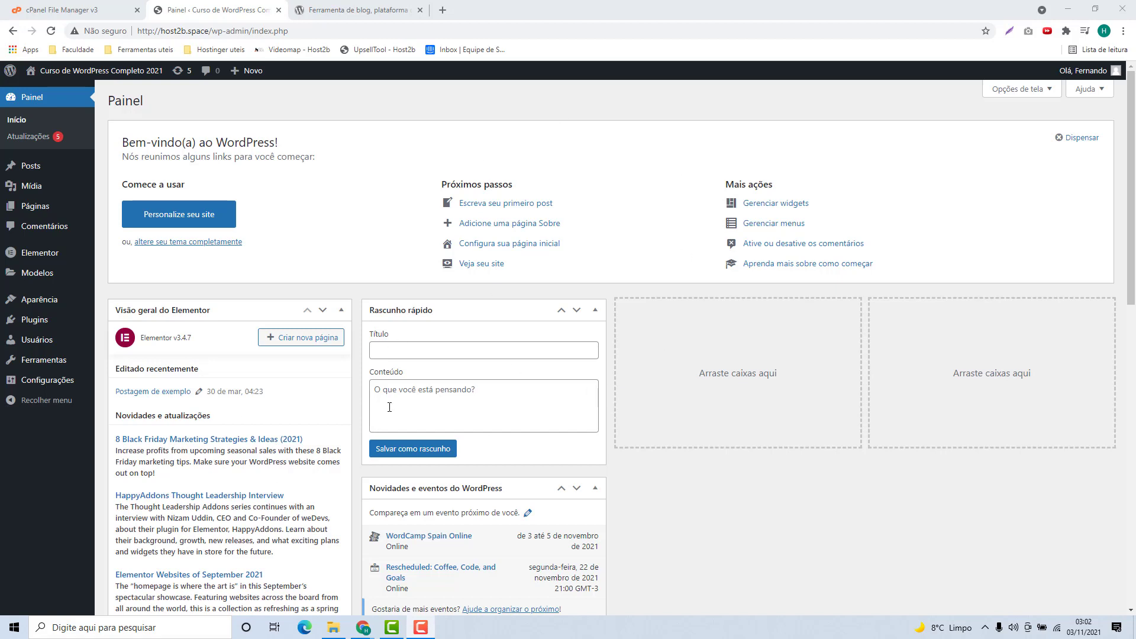
# Step: Display the site's installed themes, and open the public_html/wp-content/themes folder in the cPanel file manager
pyautogui.click(27, 301)
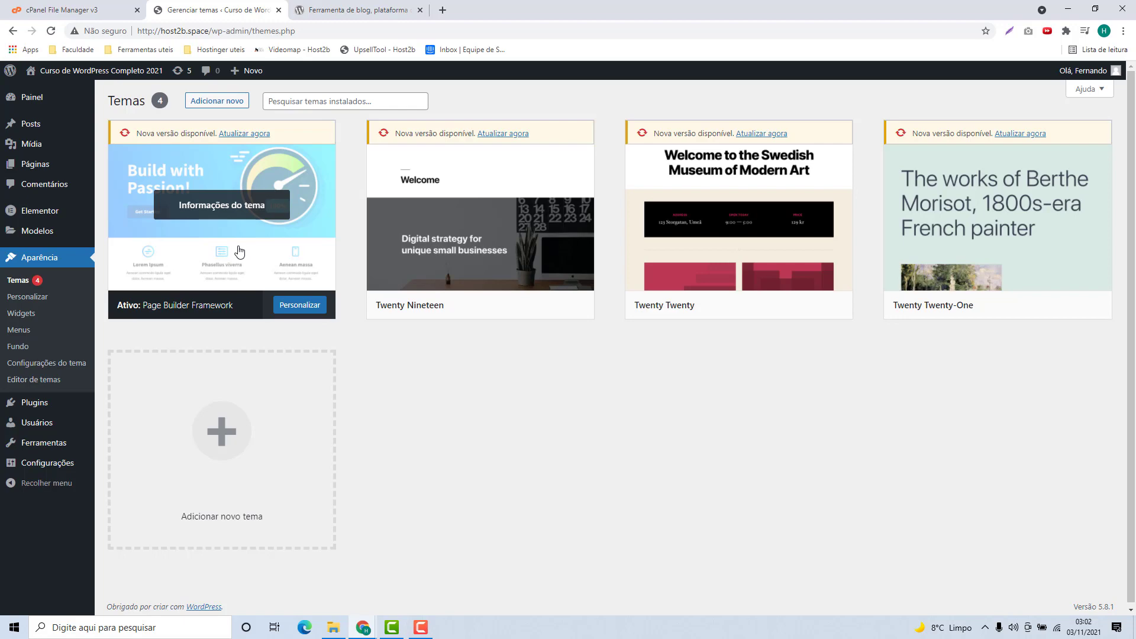
pyautogui.click(39, 13)
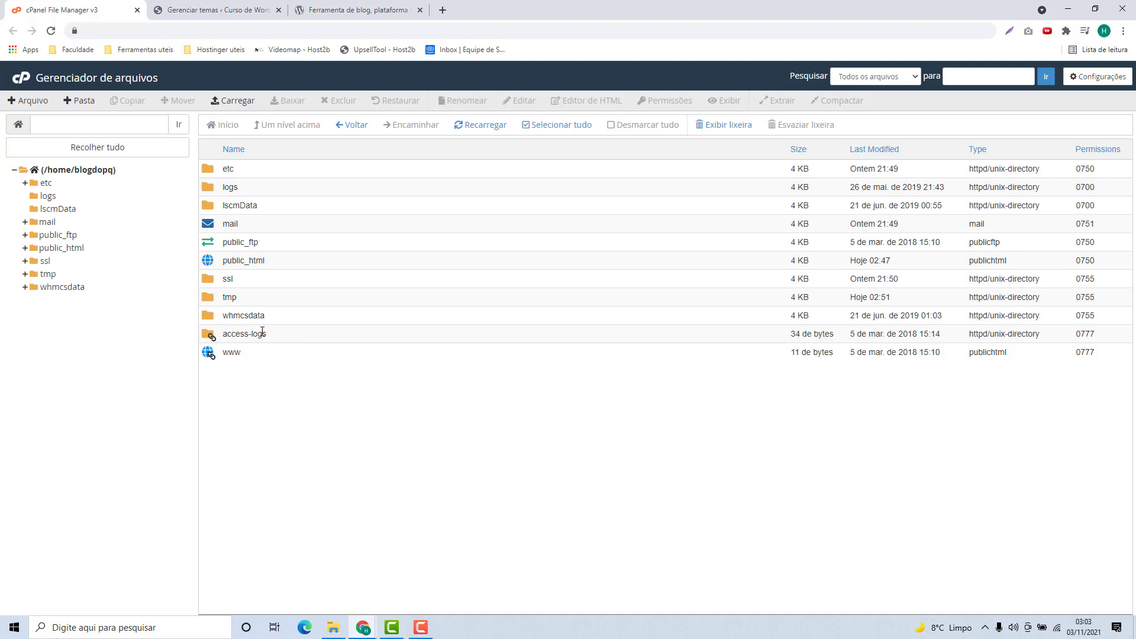
pyautogui.doubleClick(271, 264)
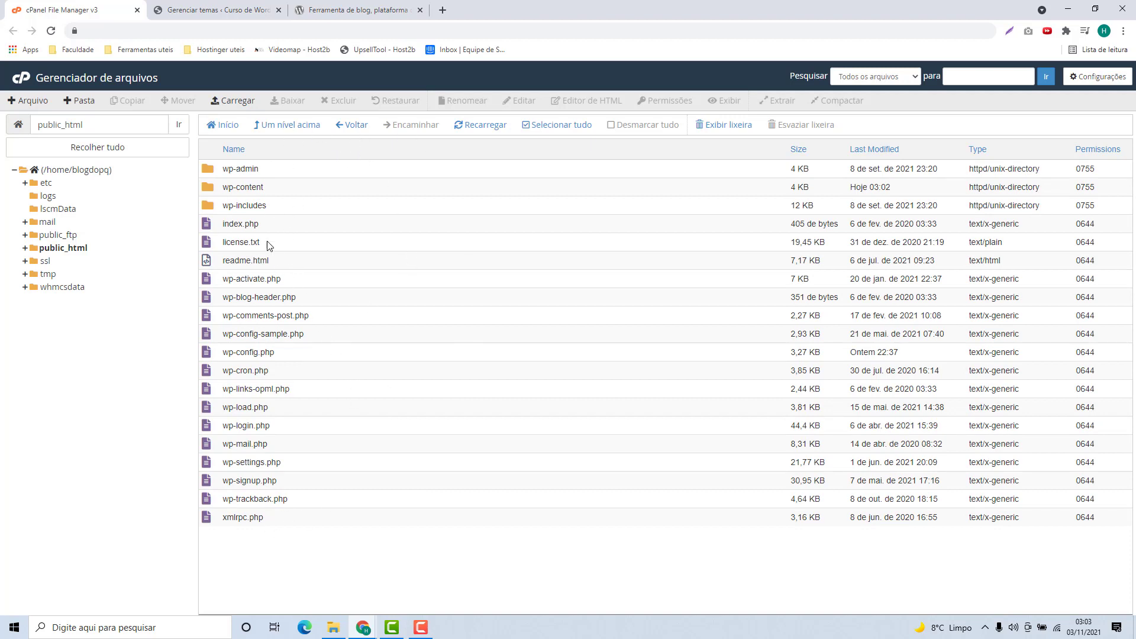
pyautogui.doubleClick(300, 193)
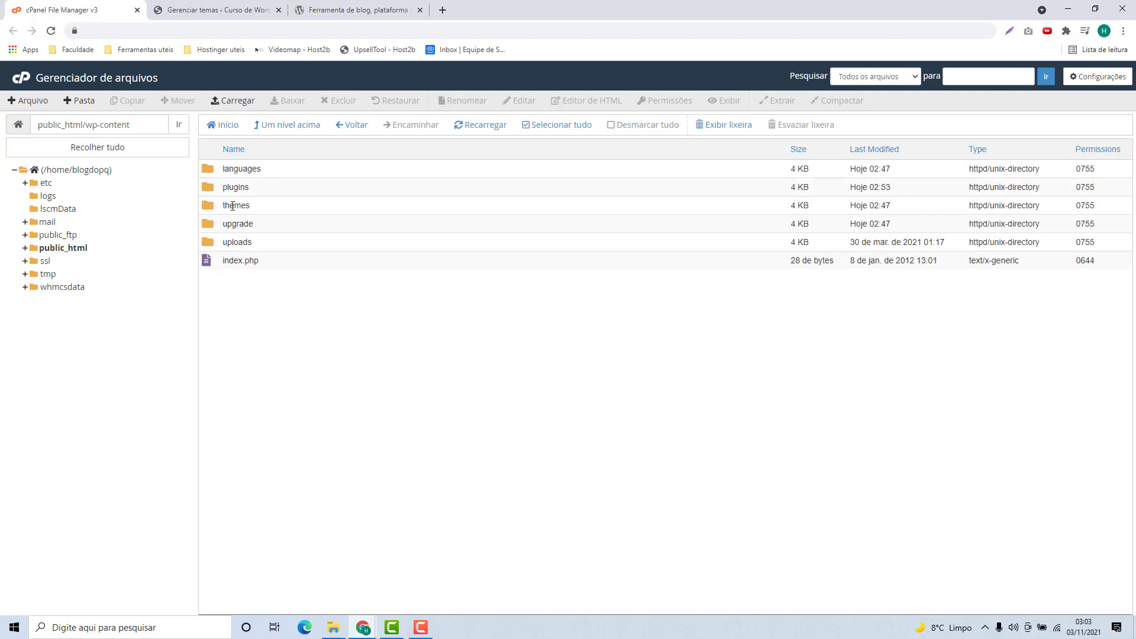
pyautogui.doubleClick(270, 213)
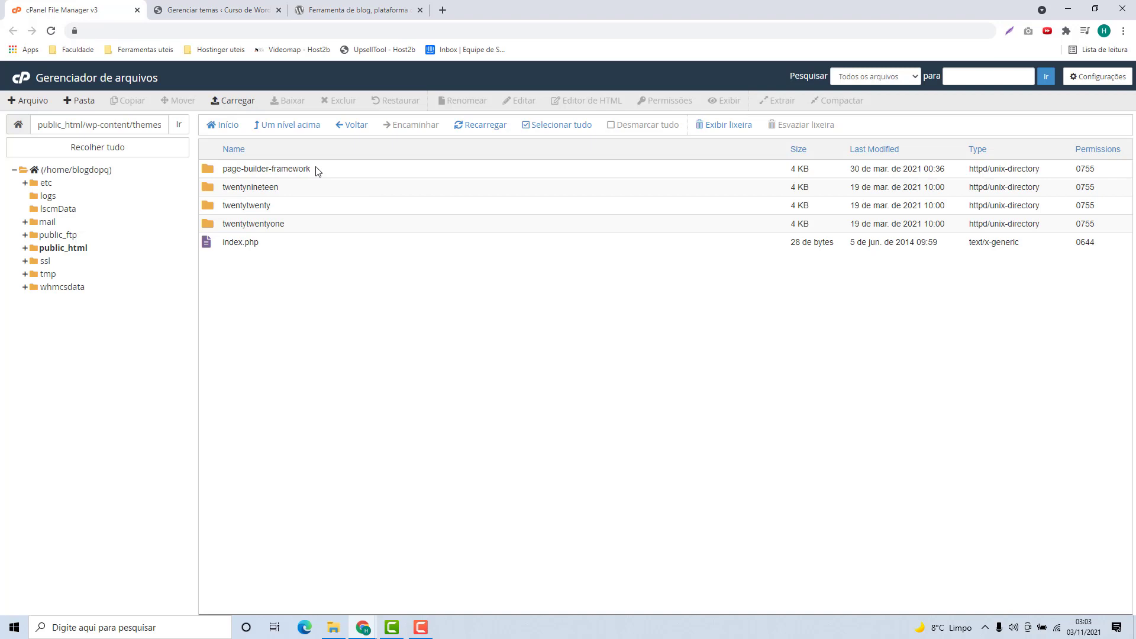
# Step: Switch to the WordPress.org site and search its theme directory for "page builder framework"
pyautogui.click(318, 20)
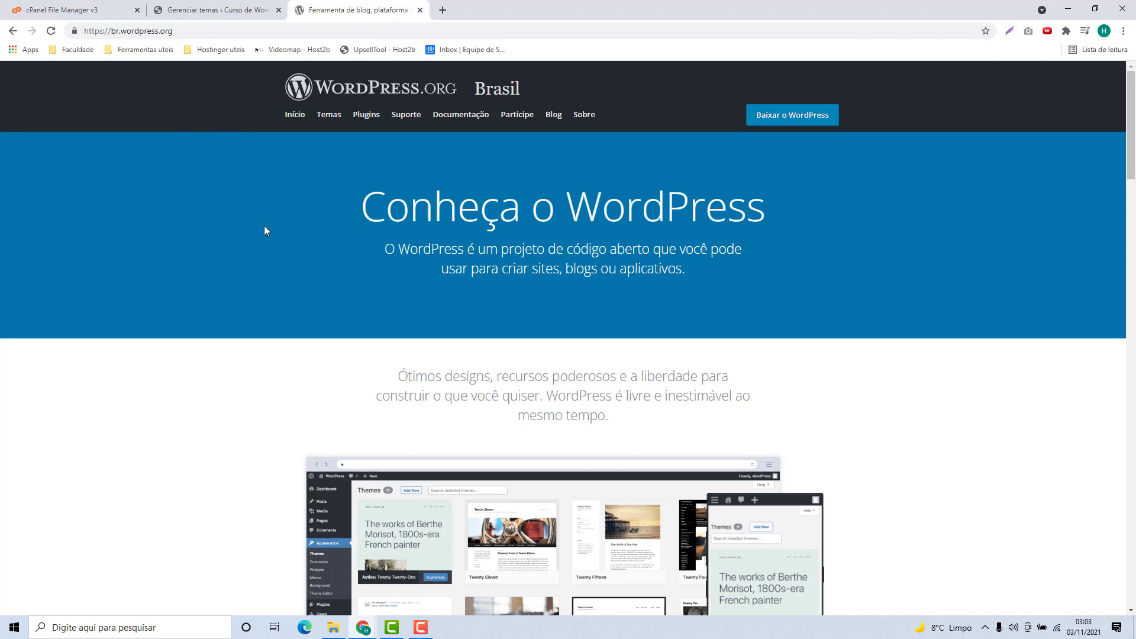
pyautogui.click(336, 120)
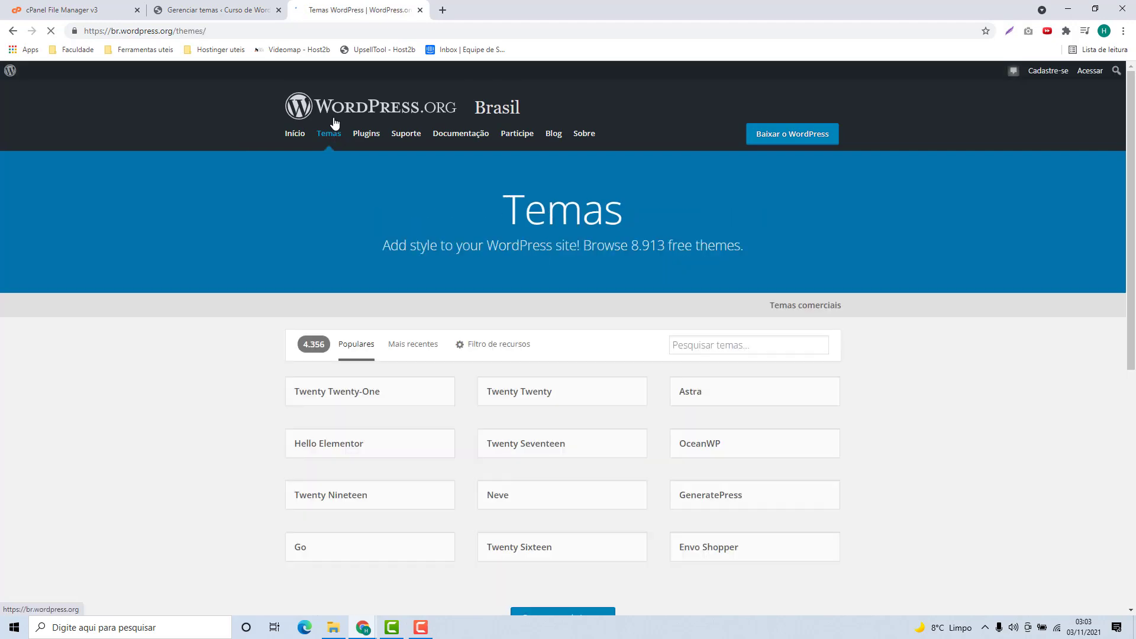
pyautogui.scroll(-2, 446, 408)
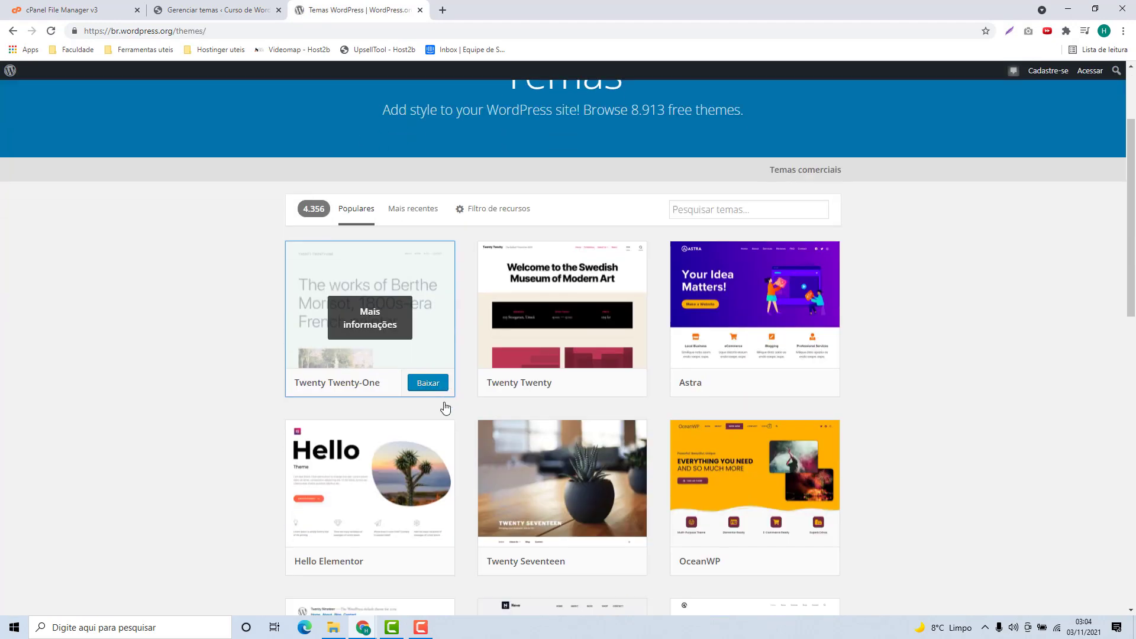
pyautogui.scroll(-10, 447, 395)
pyautogui.scroll(8, 471, 410)
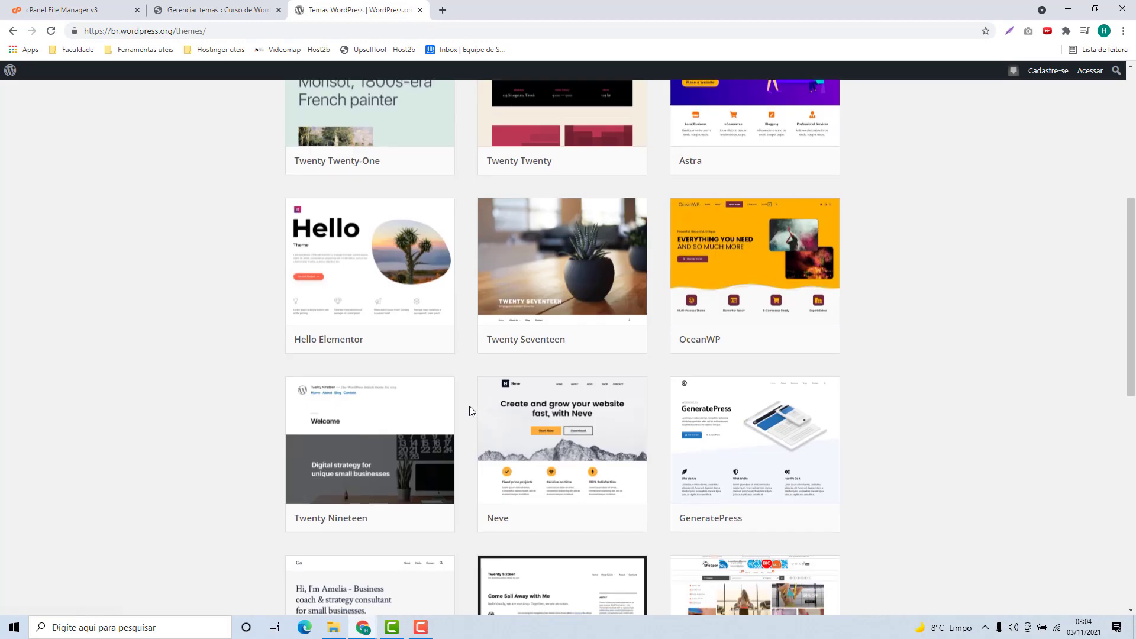
pyautogui.scroll(5, 471, 410)
pyautogui.click(694, 285)
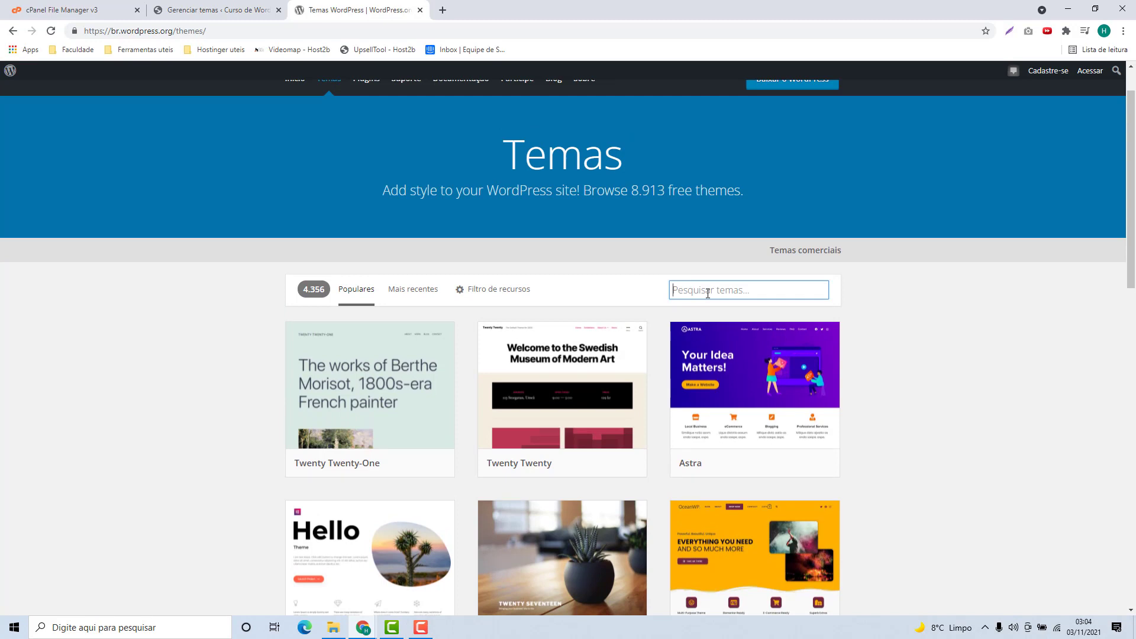
pyautogui.write('page builder f')
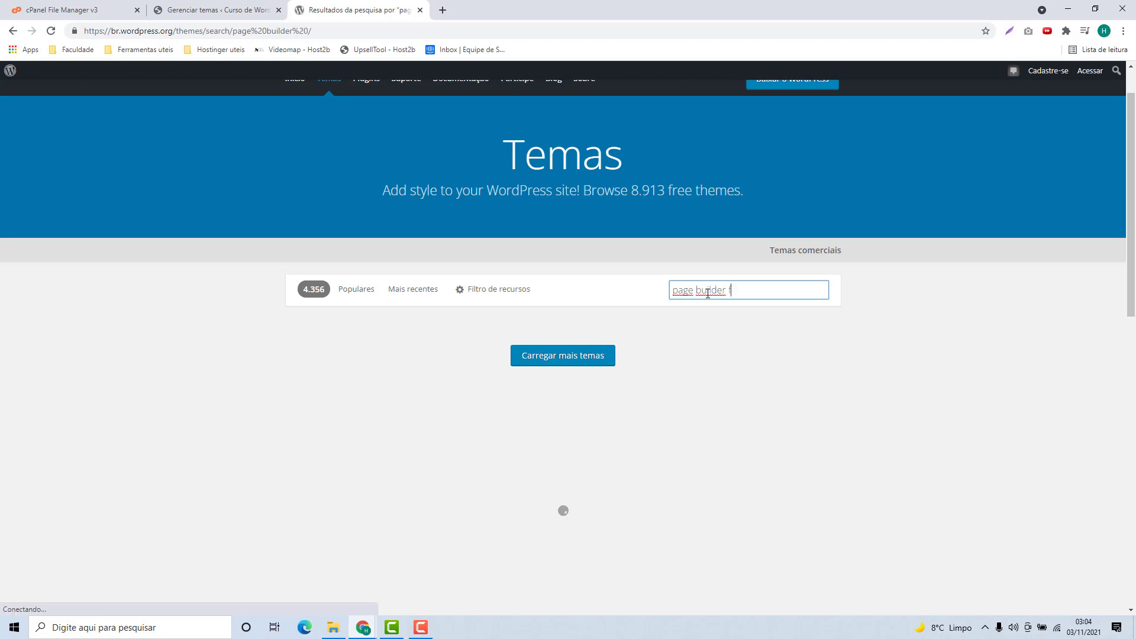
pyautogui.write('ramework')
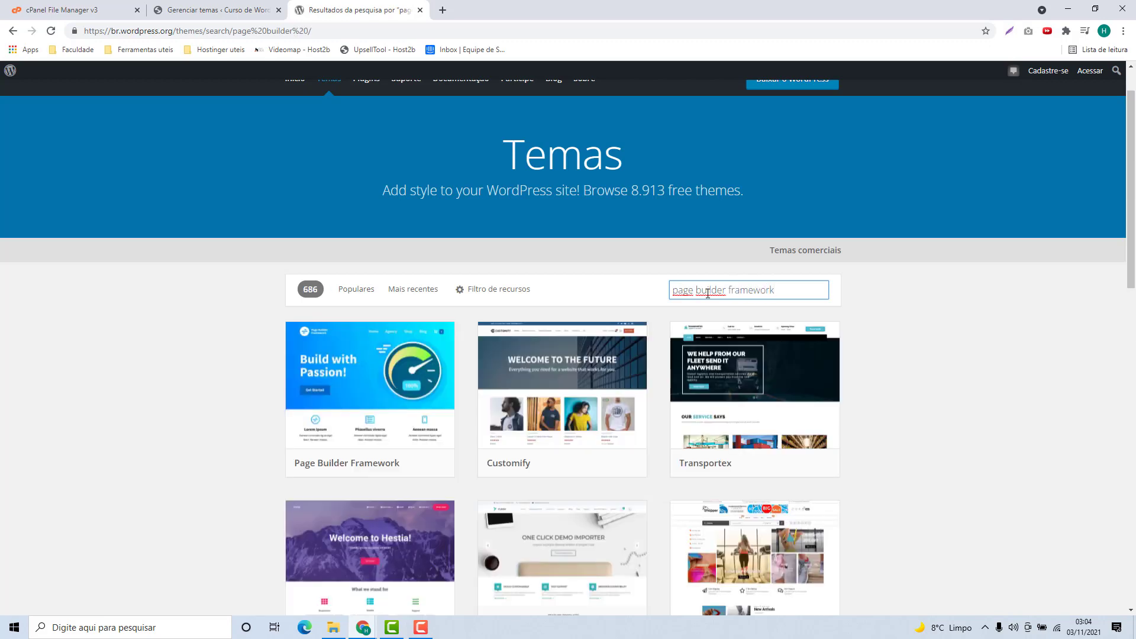
# Step: Open the Page Builder Framework theme's details and download its zip file
pyautogui.moveTo(346, 397)
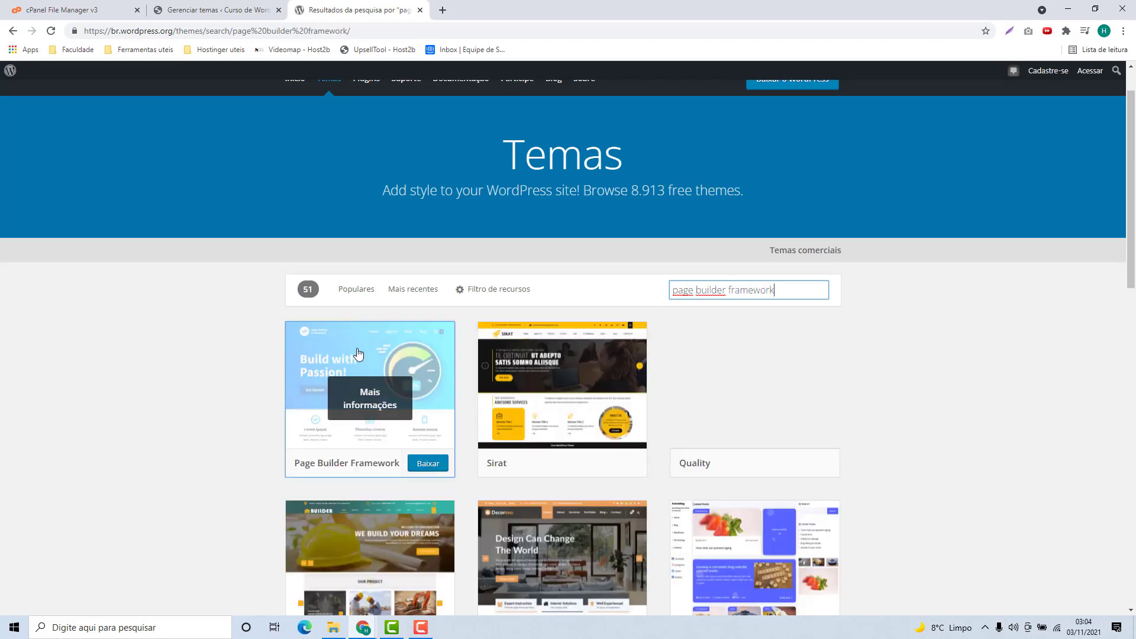
pyautogui.click(367, 401)
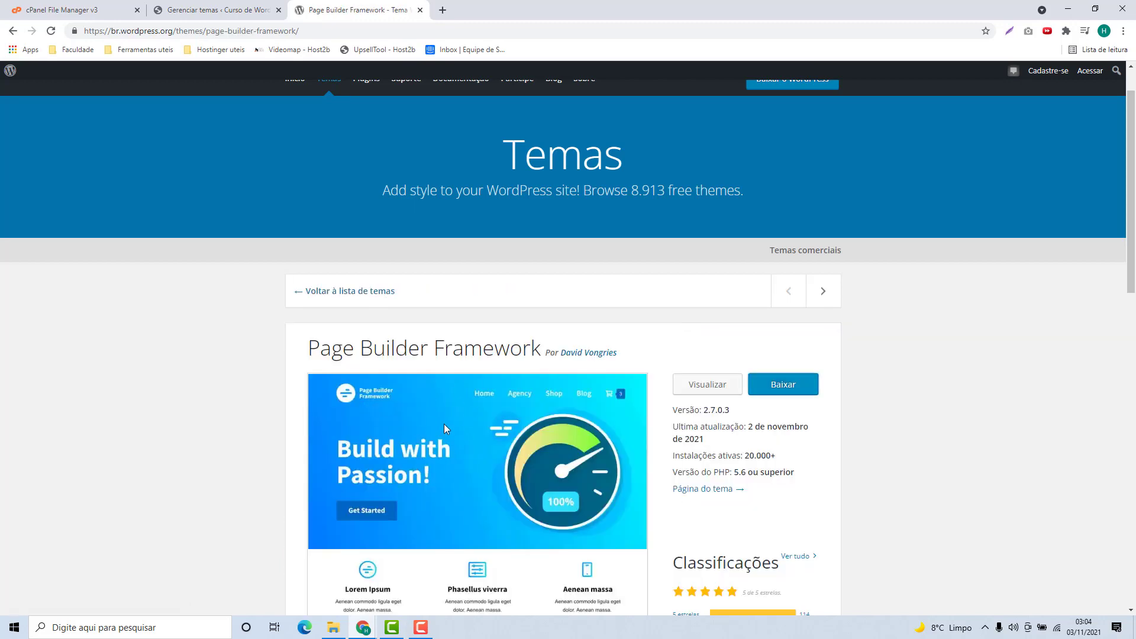
pyautogui.scroll(-2, 447, 427)
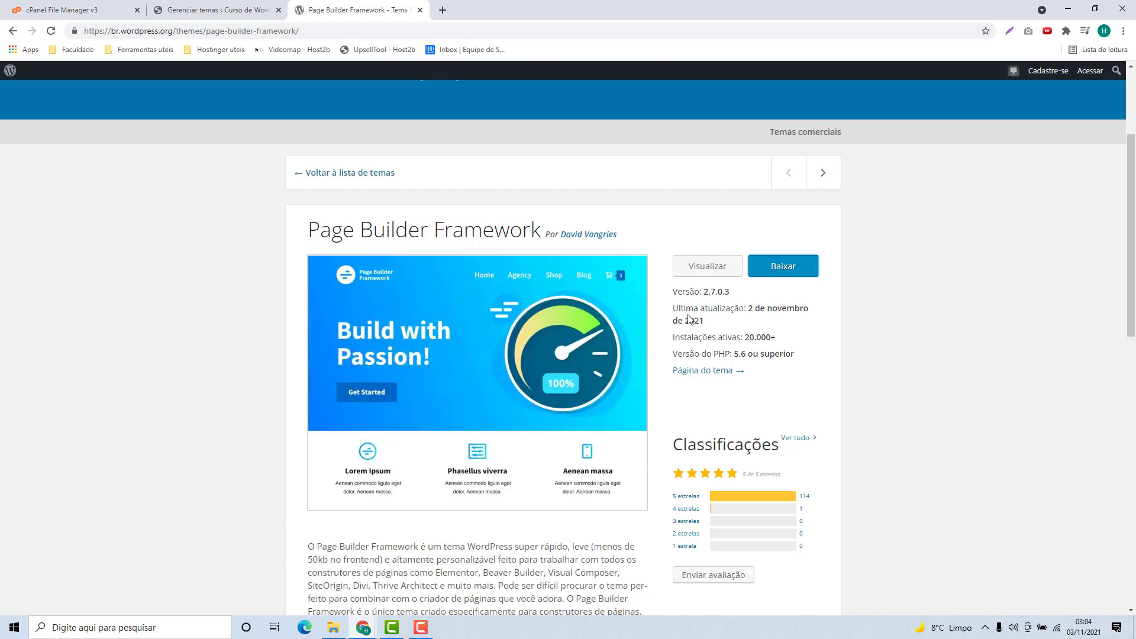
pyautogui.click(784, 269)
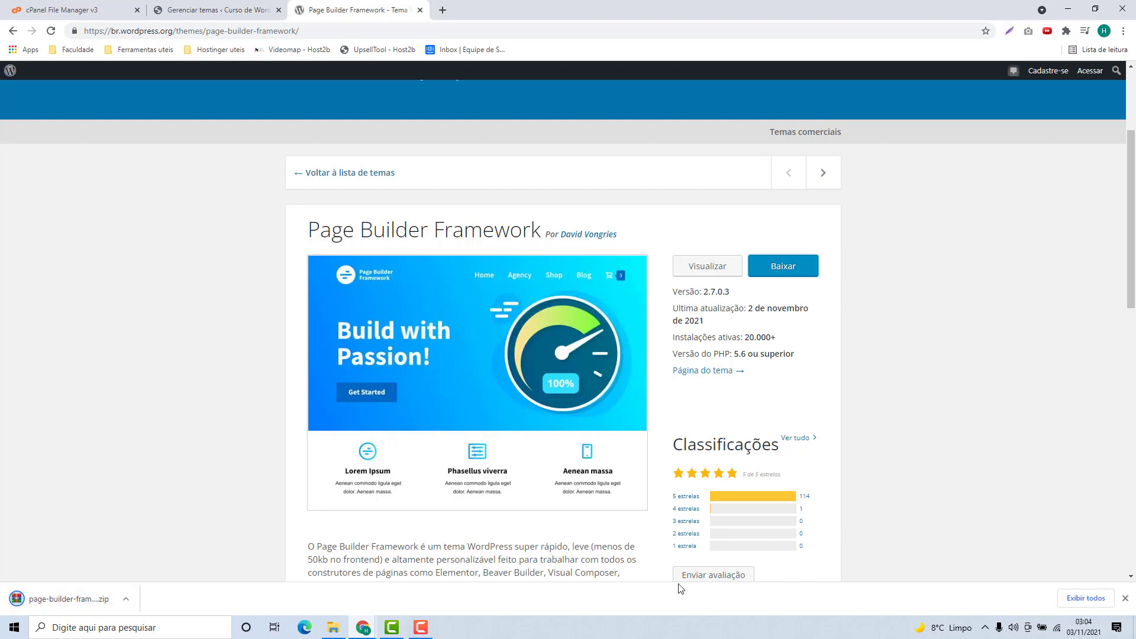
pyautogui.click(1124, 600)
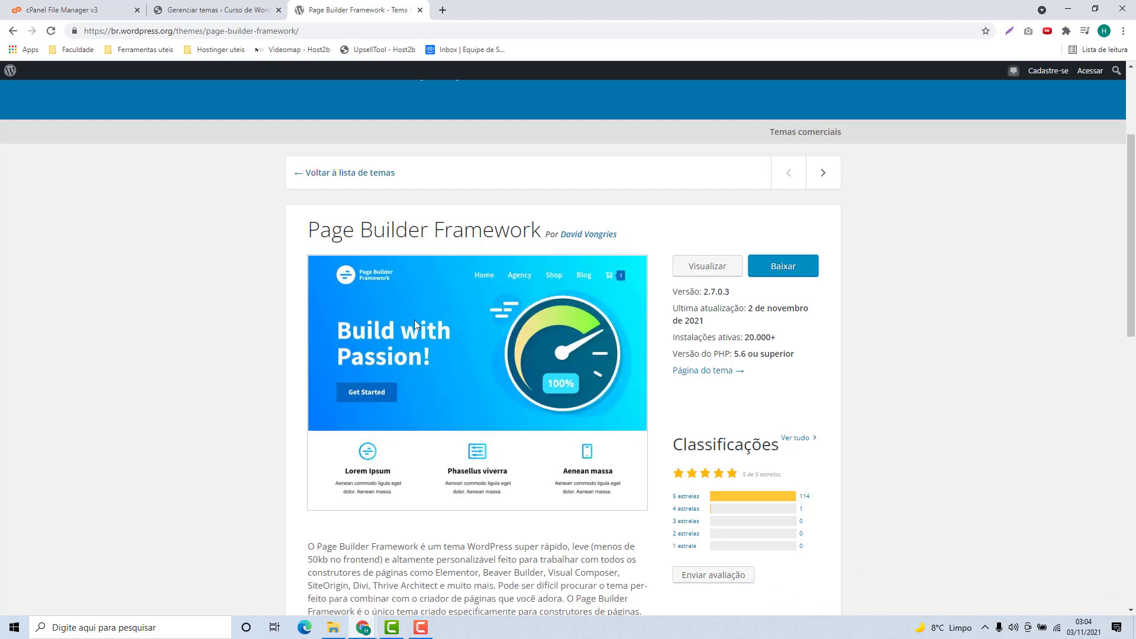
# Step: Upload page-builder-framework.2.7.0.3.zip to the server's themes folder in the cPanel file manager and return to that folder
pyautogui.click(81, 12)
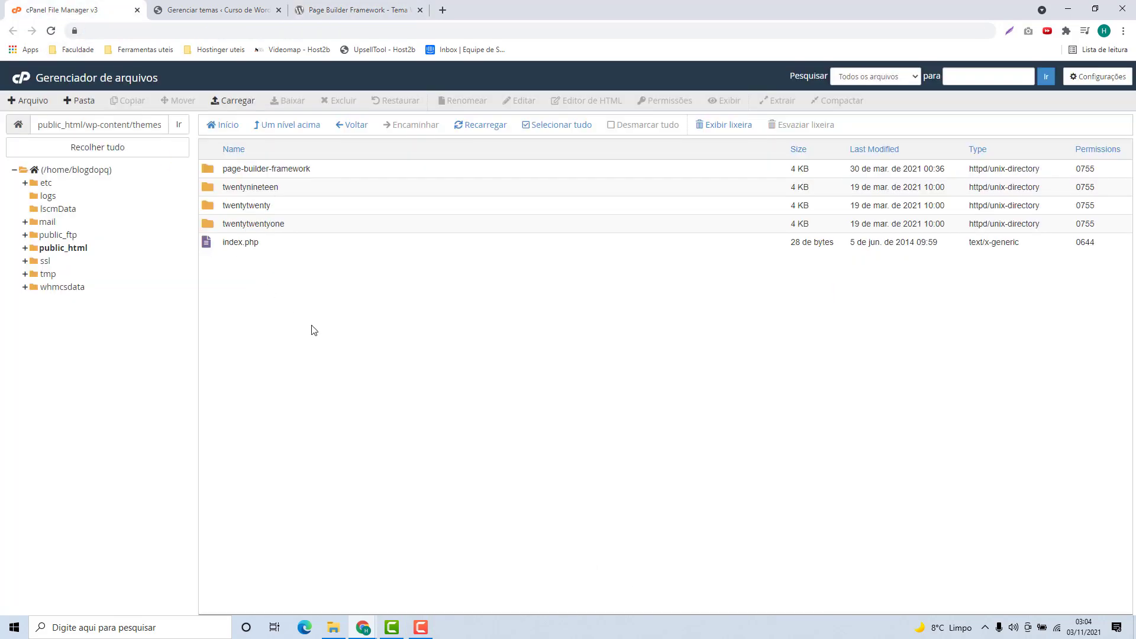
pyautogui.click(236, 101)
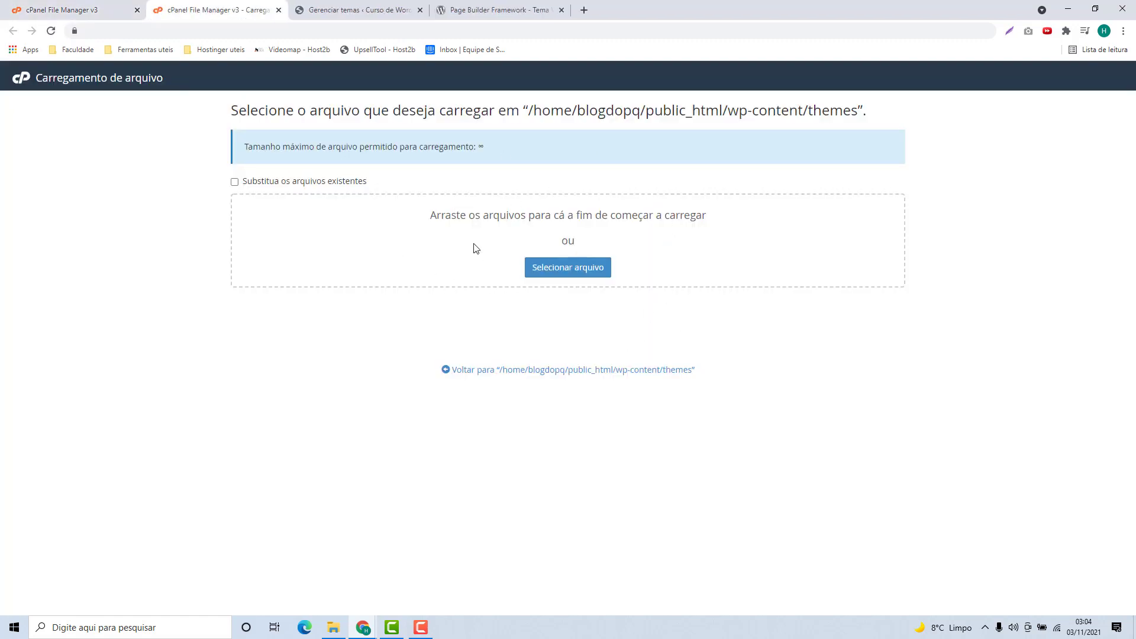
pyautogui.click(579, 275)
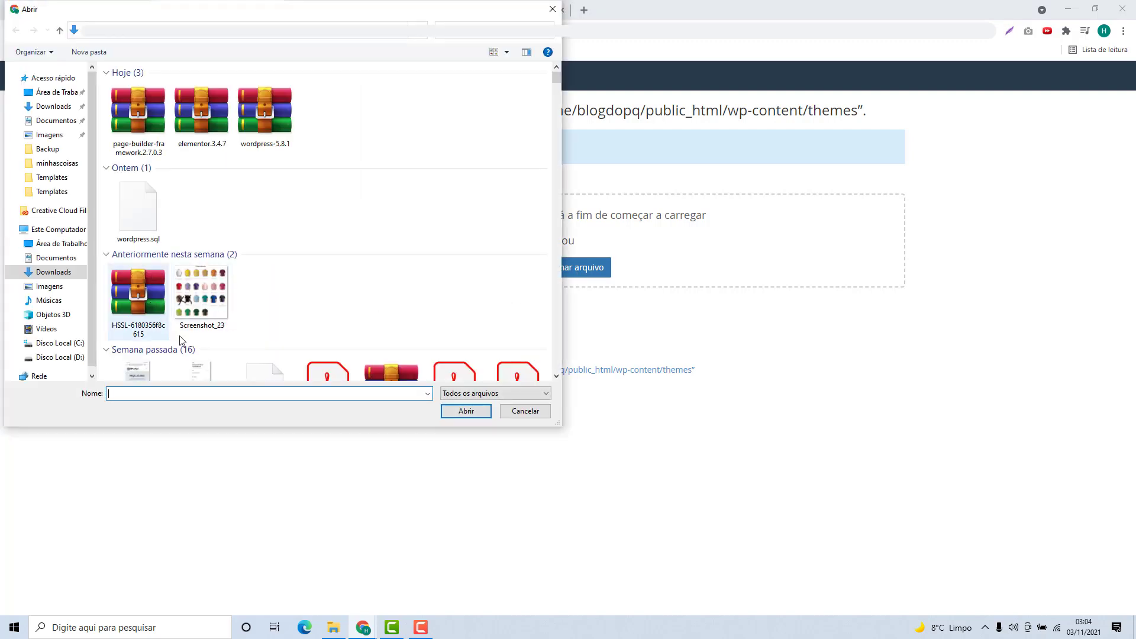
pyautogui.doubleClick(136, 122)
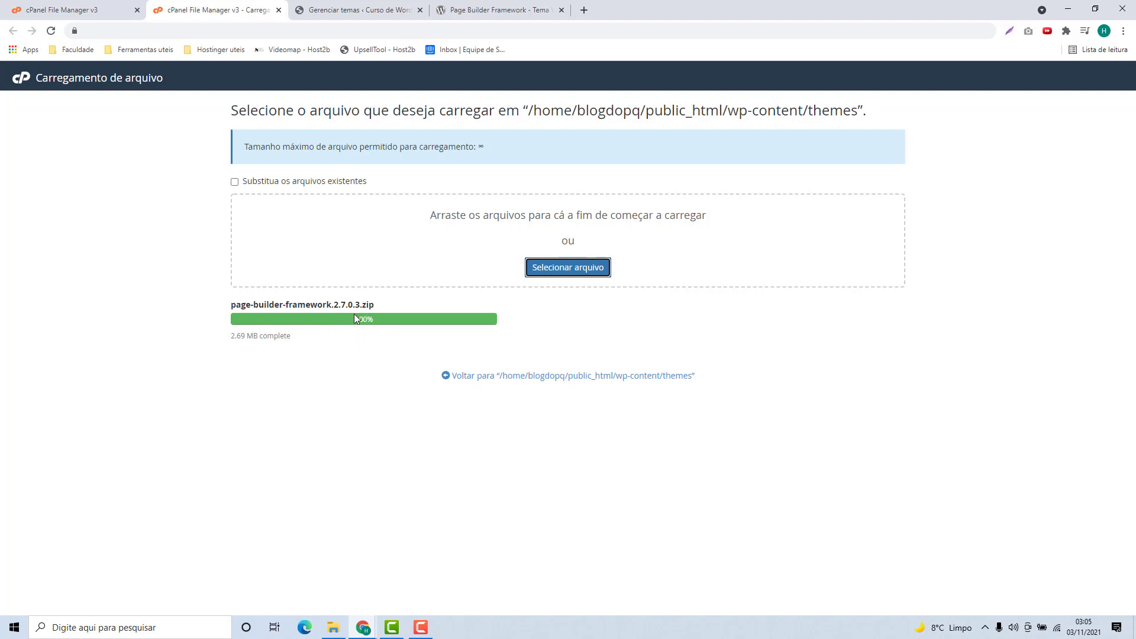
pyautogui.click(477, 382)
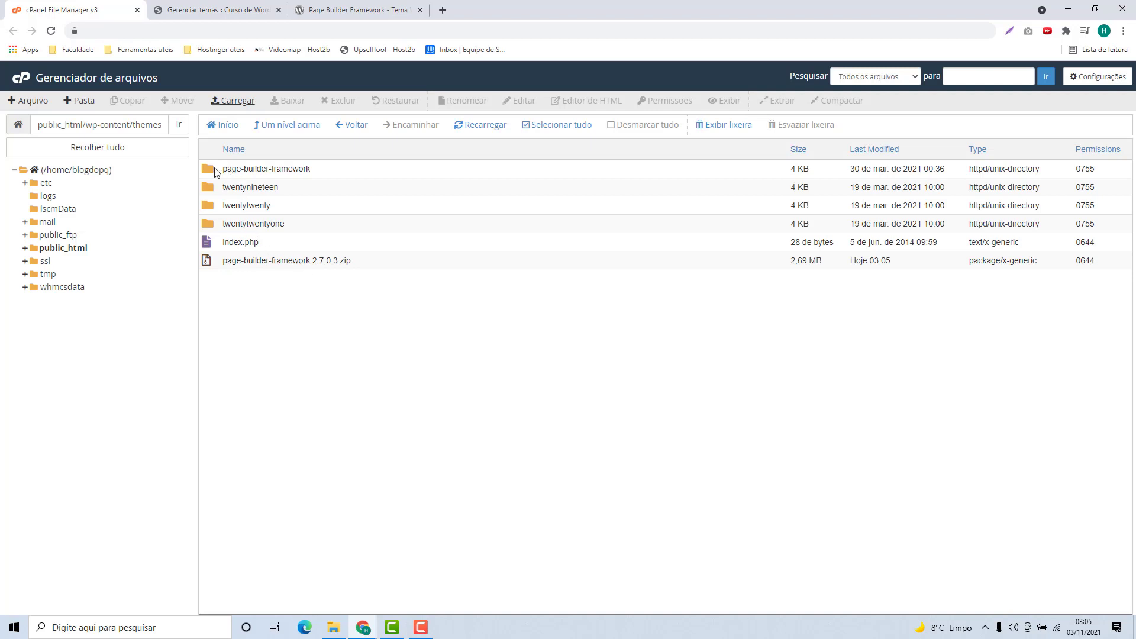
# Step: Rename the page-builder-framework folder as page-builder-framework-antigo
pyautogui.click(313, 170)
pyautogui.rightClick(324, 165)
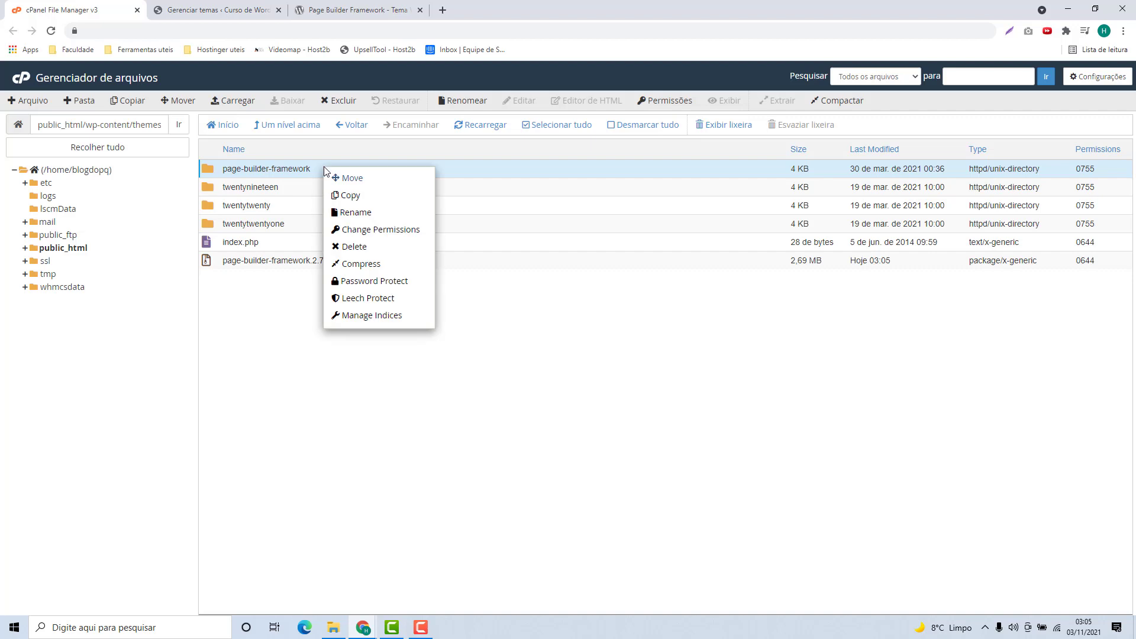
pyautogui.click(345, 213)
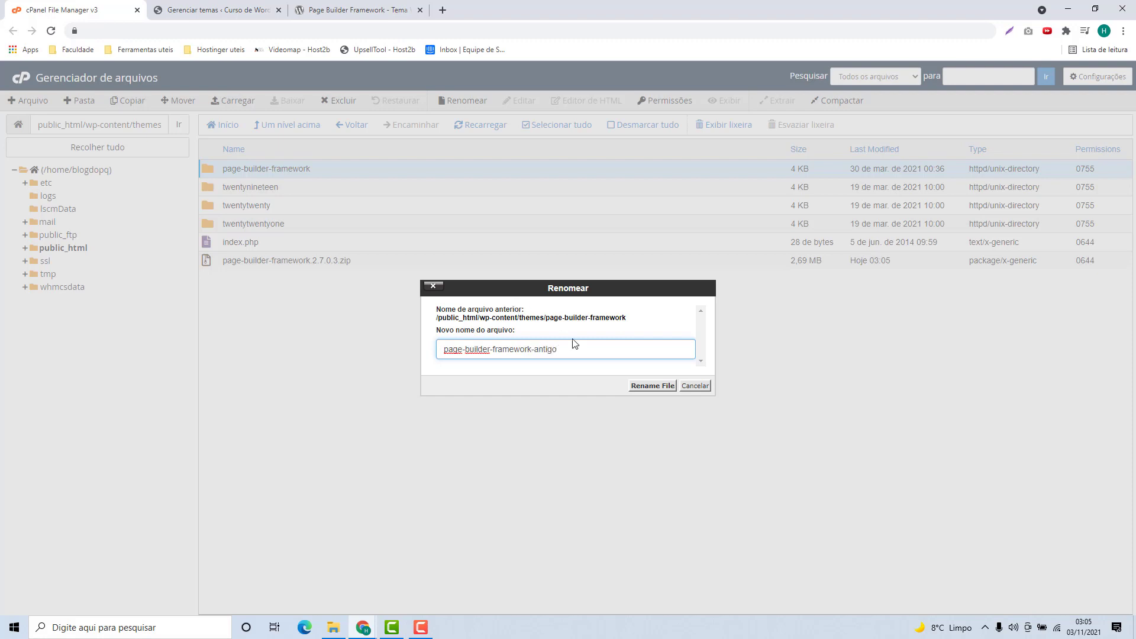
pyautogui.click(640, 390)
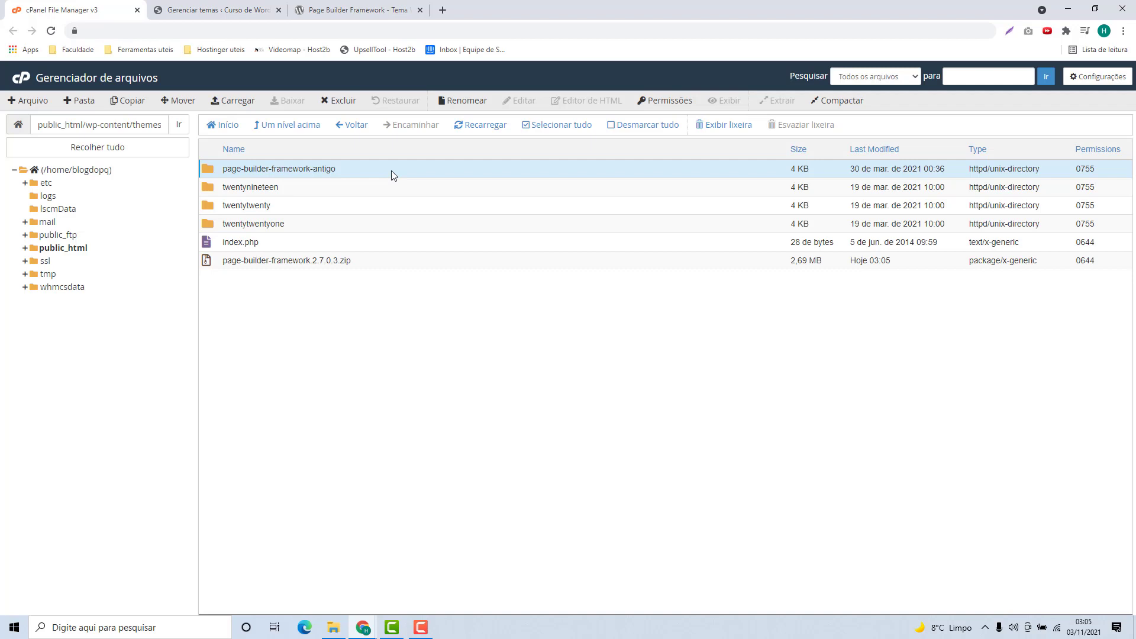
# Step: Extract page-builder-framework.2.7.0.3.zip into /public_html/wp-content/themes and reopen the themes folder to refresh its listing
pyautogui.click(225, 266)
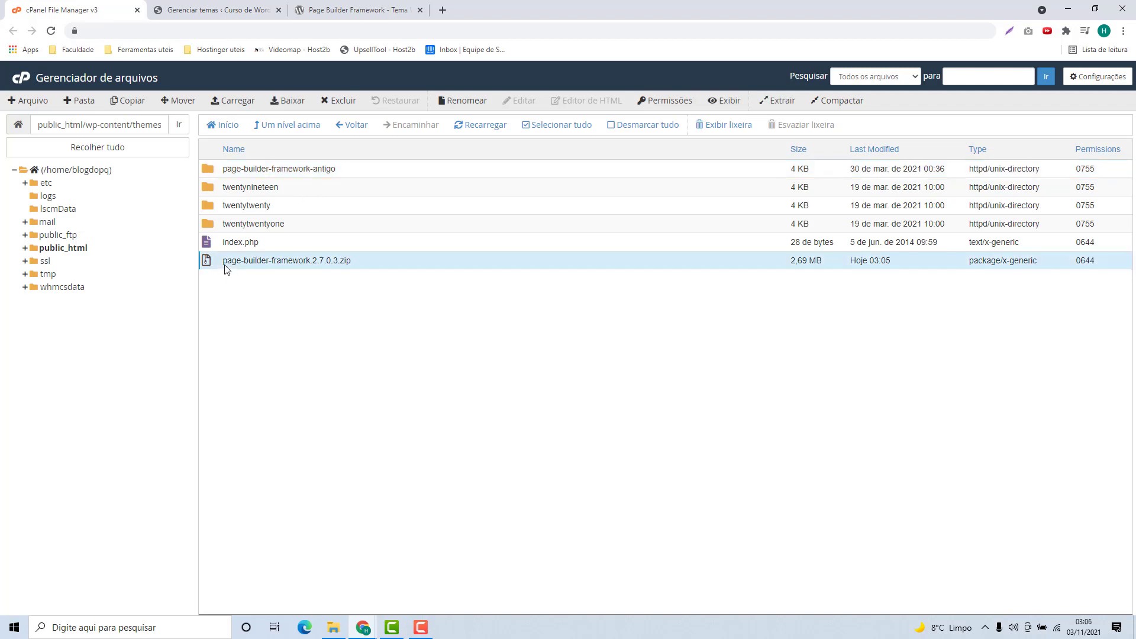
pyautogui.rightClick(357, 259)
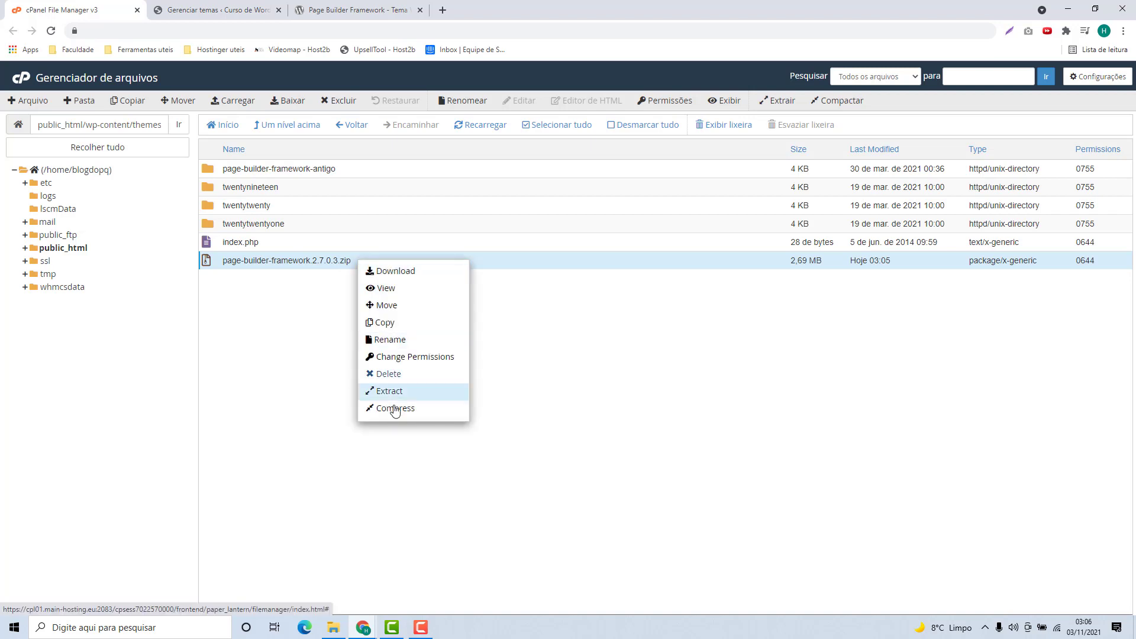
pyautogui.click(382, 391)
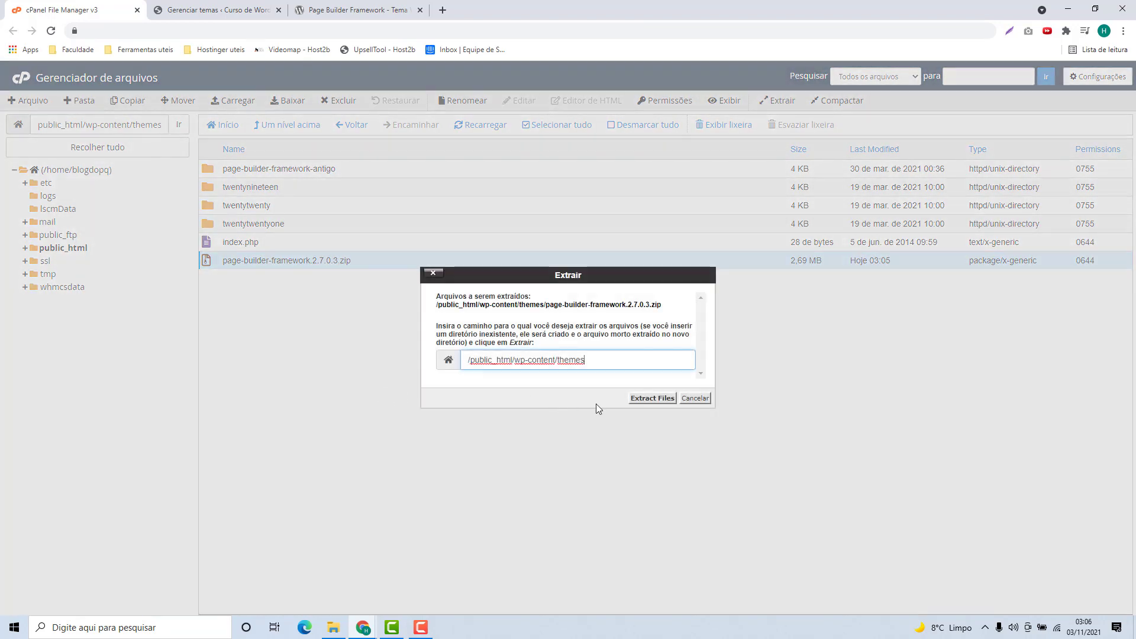
pyautogui.click(640, 401)
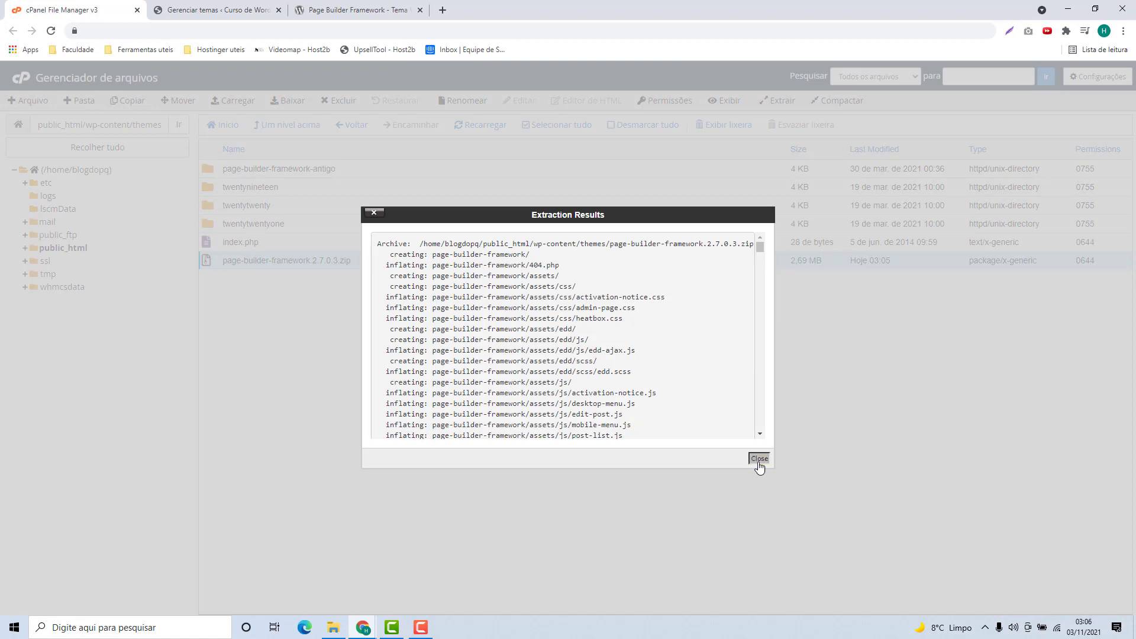
pyautogui.click(759, 459)
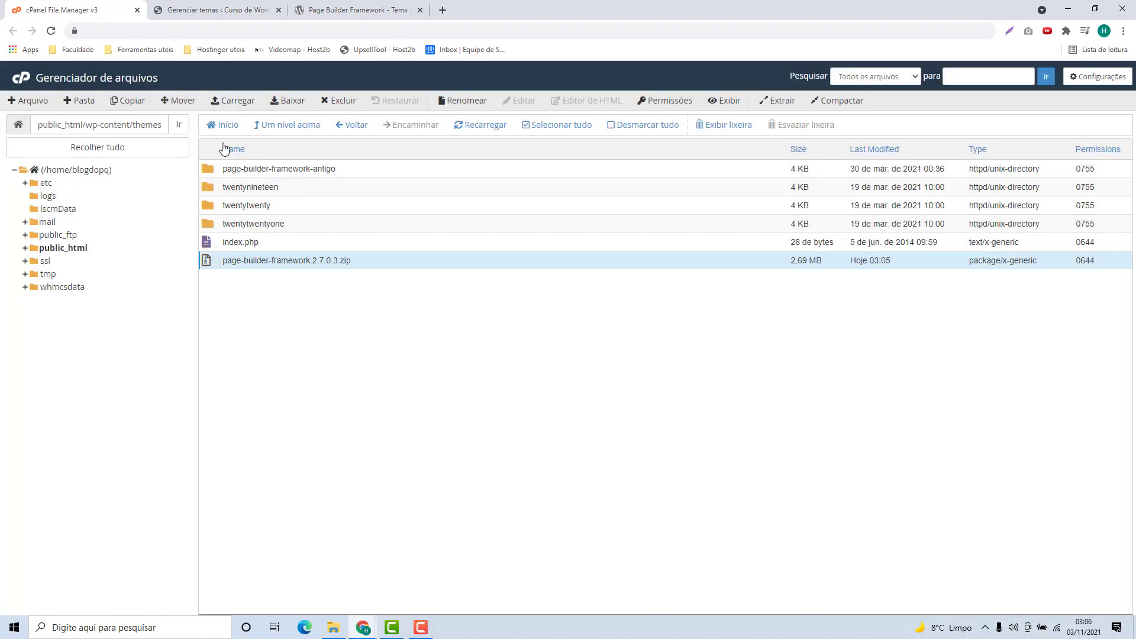
pyautogui.click(278, 136)
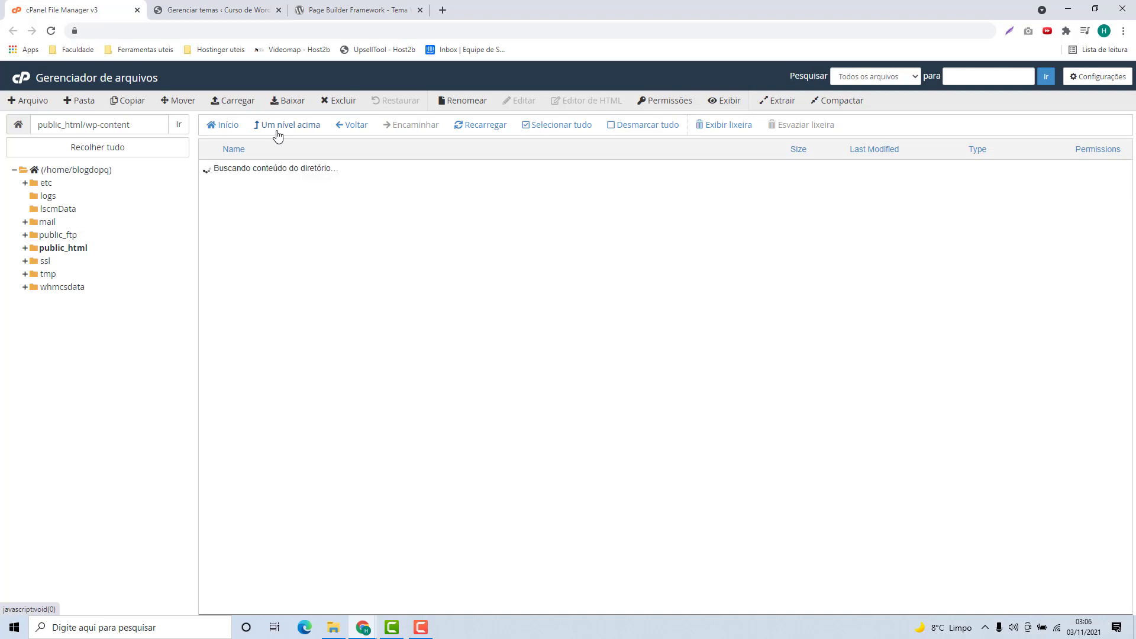
pyautogui.doubleClick(261, 209)
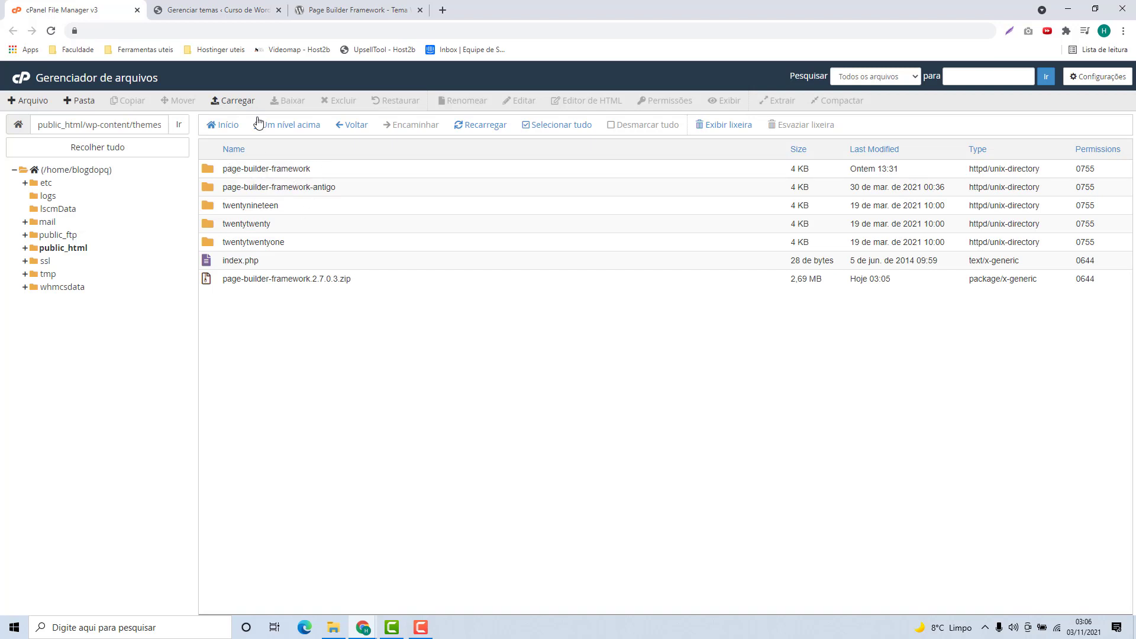
# Step: Reload the WordPress theme management page and check the version in the active Page Builder Framework theme's details
pyautogui.click(216, 10)
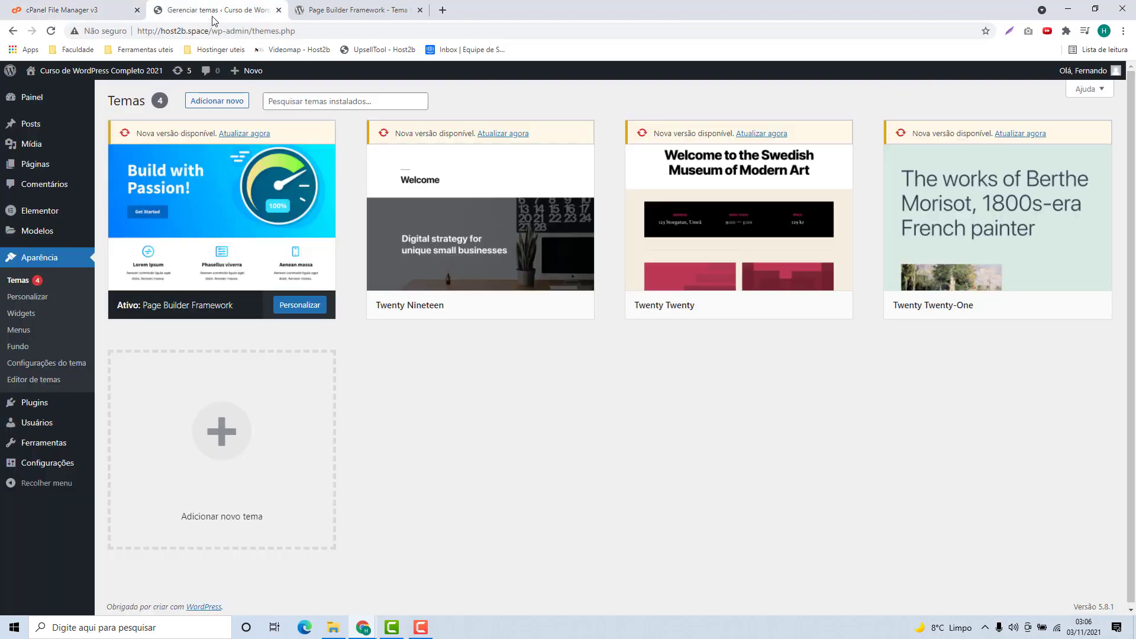
pyautogui.click(51, 30)
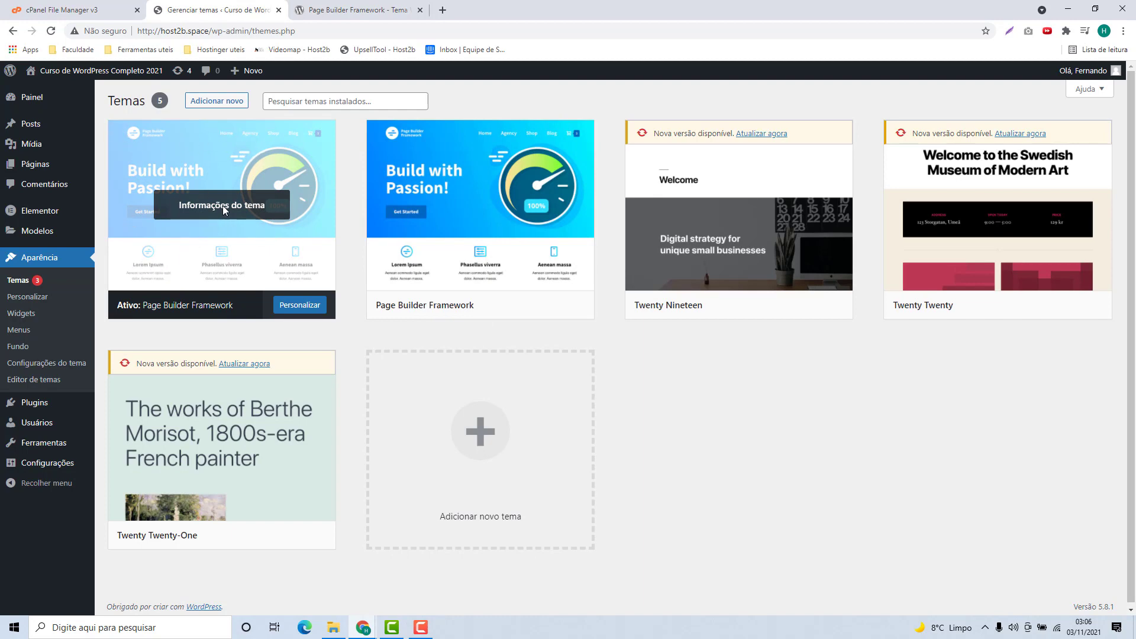
pyautogui.click(213, 210)
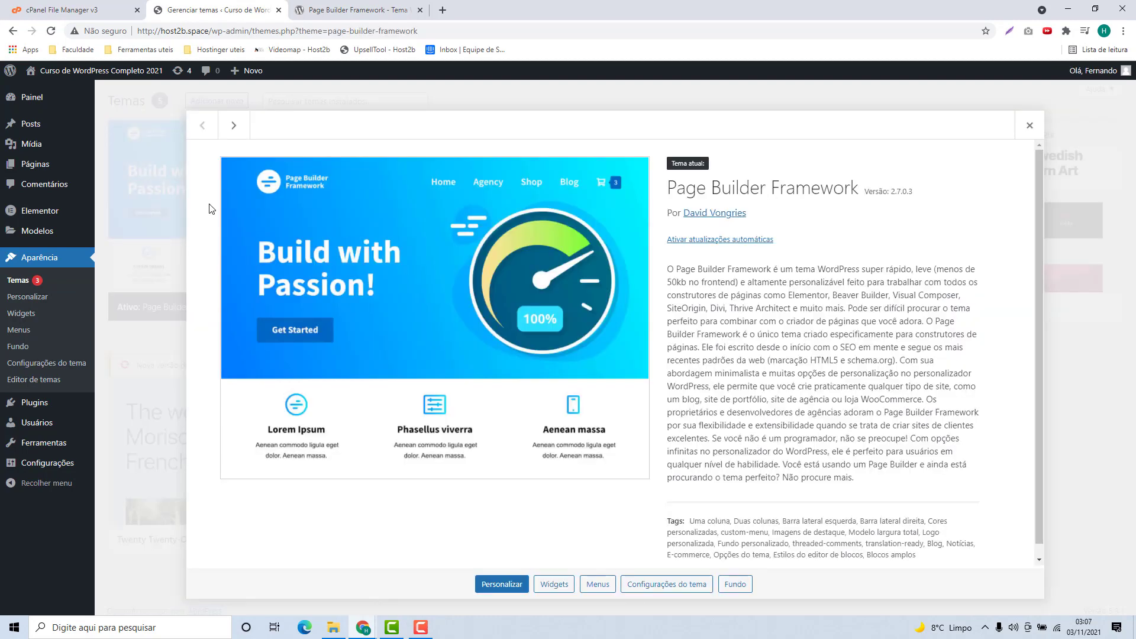
# Step: Close the theme details and permanently delete page-builder-framework-antigo and page-builder-framework.2.7.0.3.zip from the themes folder in the cPanel file manager, bypassing the trash
pyautogui.scroll(-1, 701, 303)
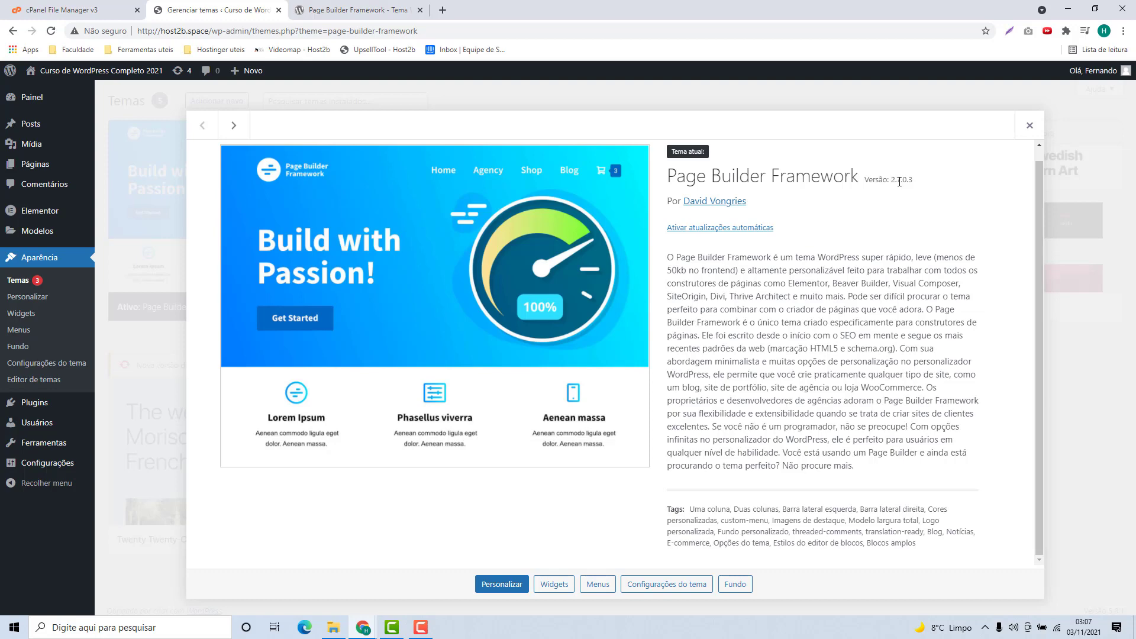
pyautogui.click(1029, 125)
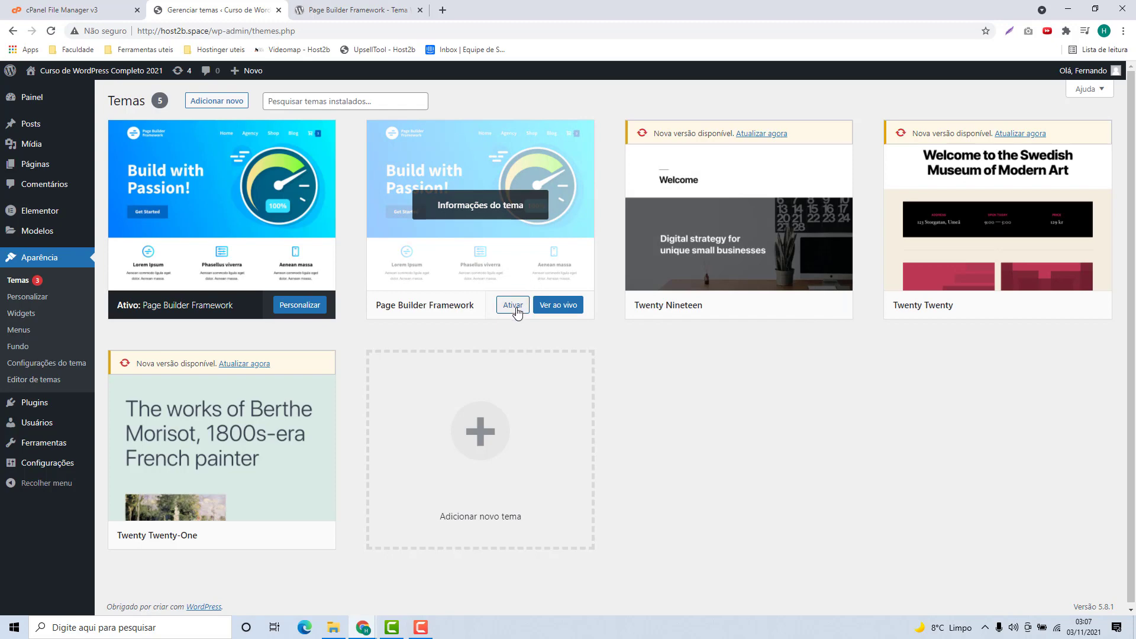
pyautogui.click(47, 11)
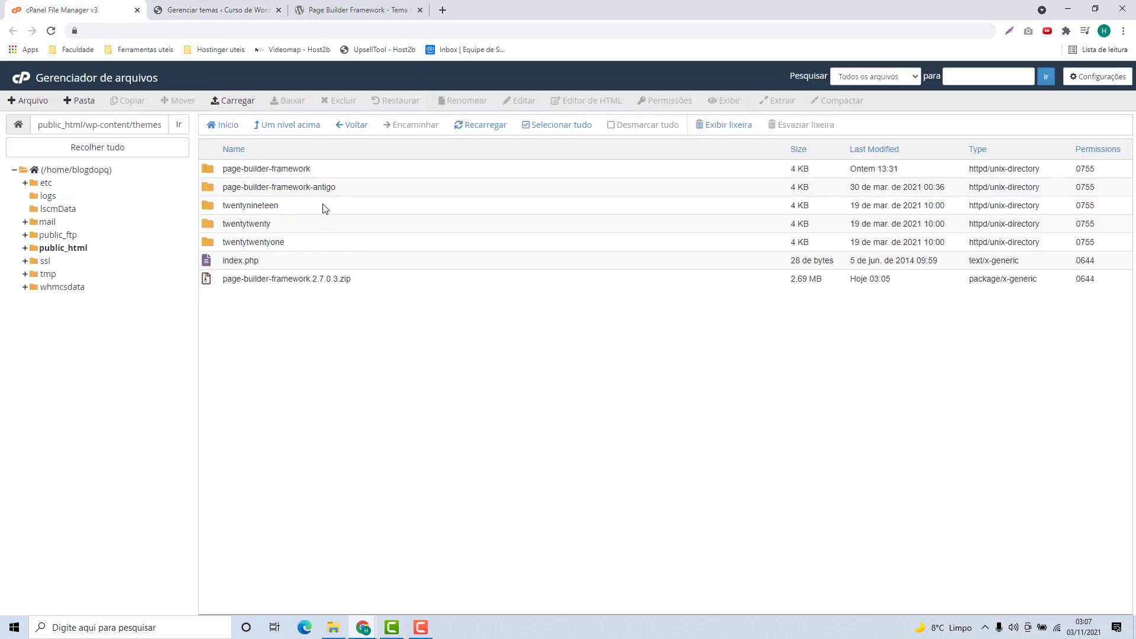
pyautogui.click(349, 189)
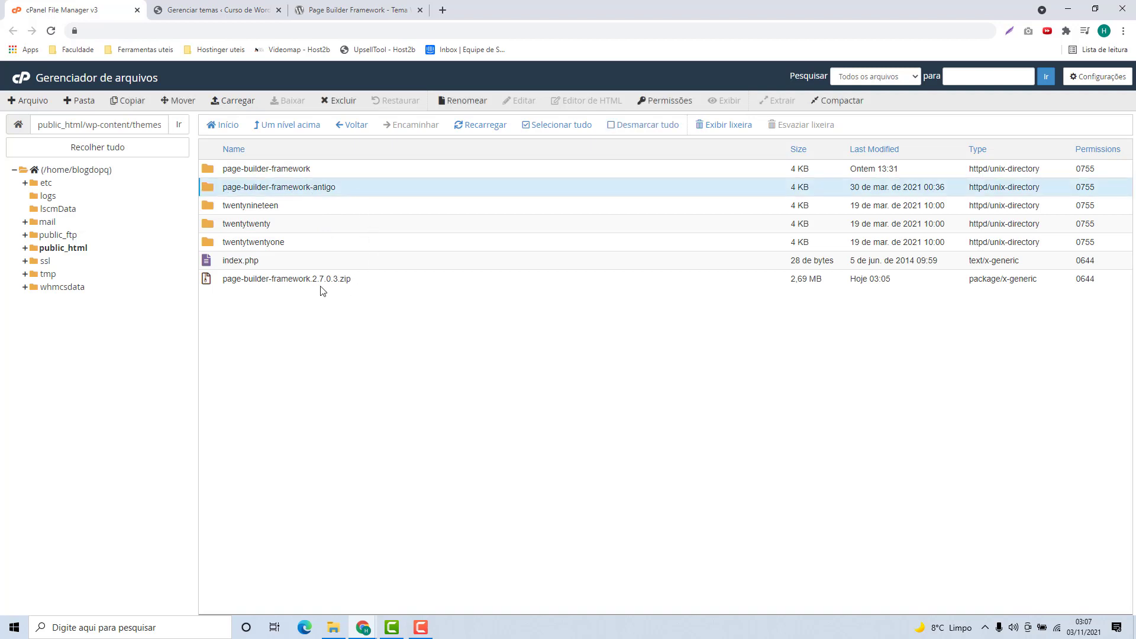
pyautogui.keyDown('ctrl'); pyautogui.click(361, 282); pyautogui.keyUp('ctrl')
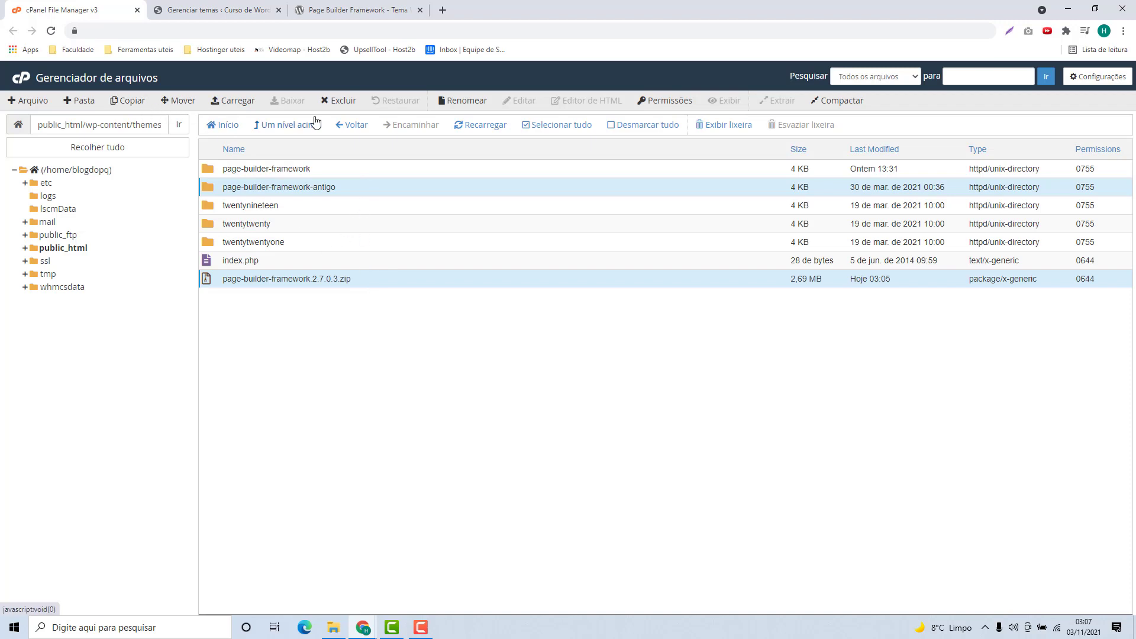
pyautogui.click(338, 101)
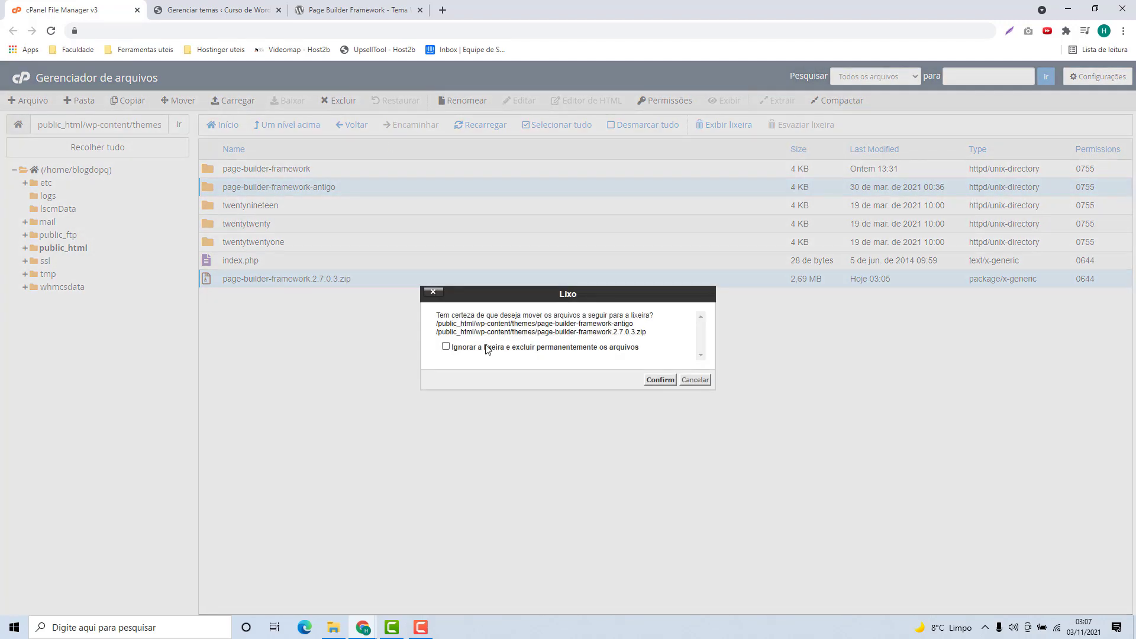
pyautogui.click(446, 346)
pyautogui.click(658, 382)
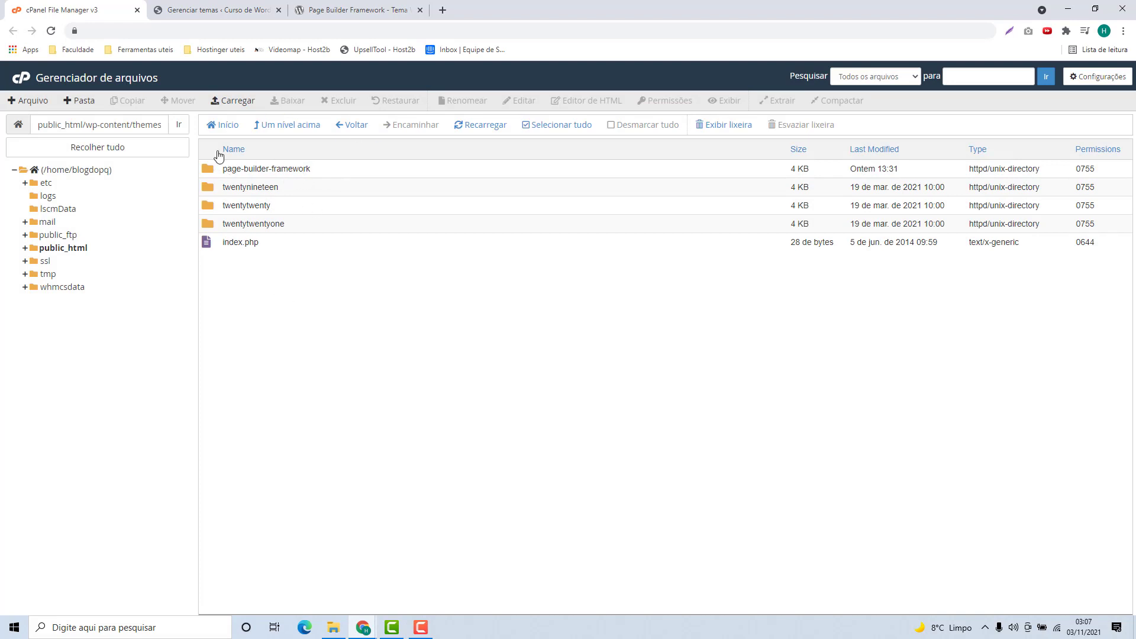
# Step: Return to the WordPress theme management page and reload it to refresh the list of installed themes
pyautogui.click(223, 12)
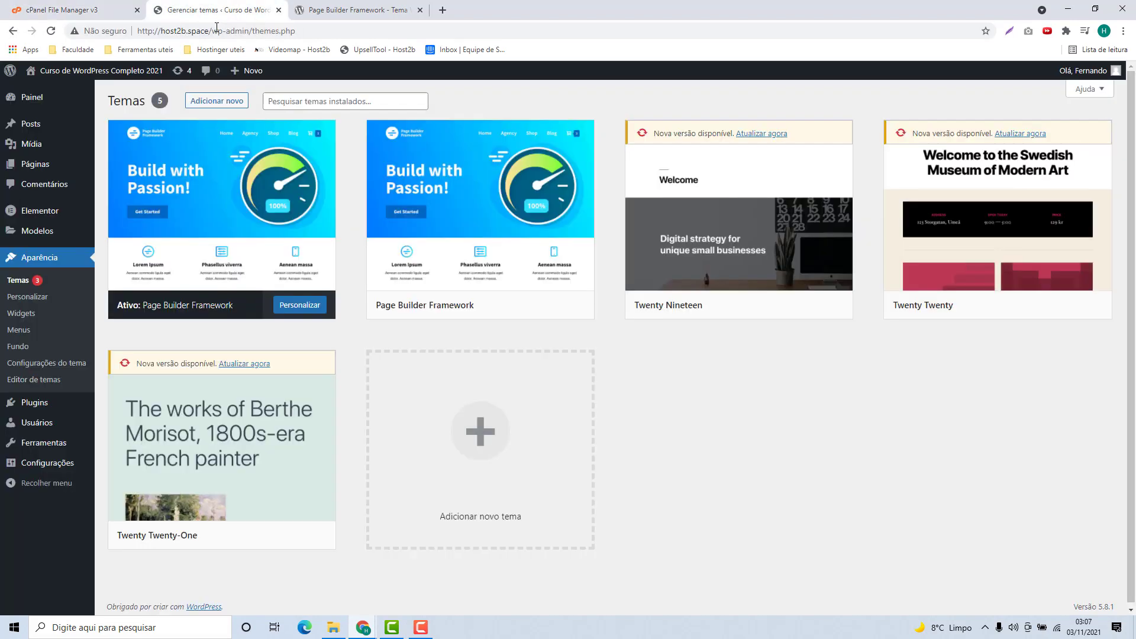
pyautogui.click(217, 30)
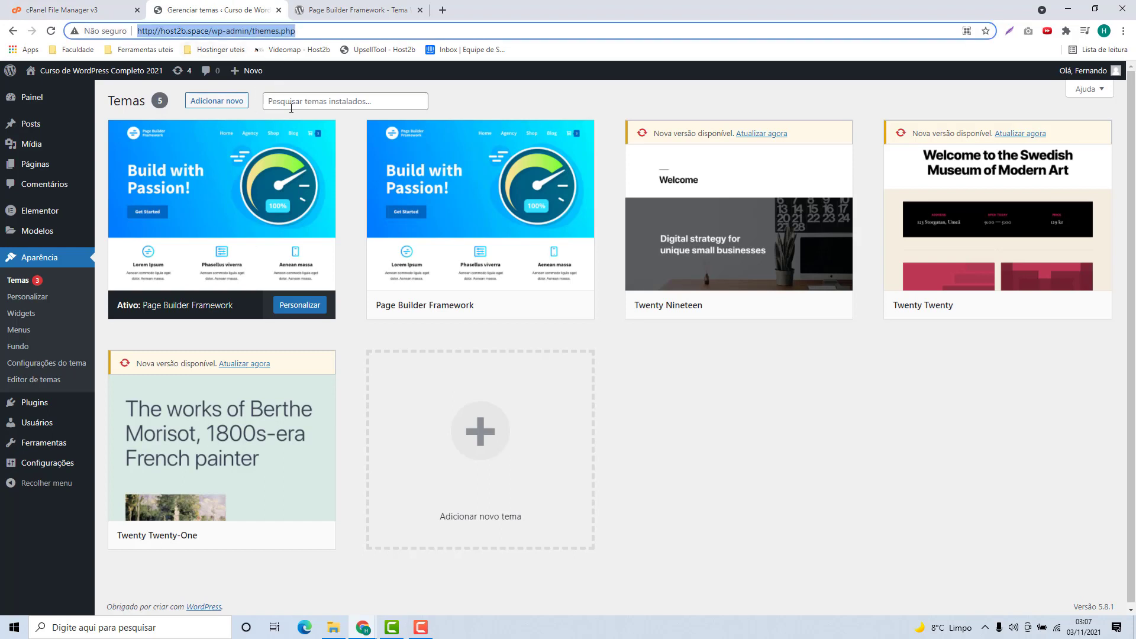
pyautogui.press('Return')
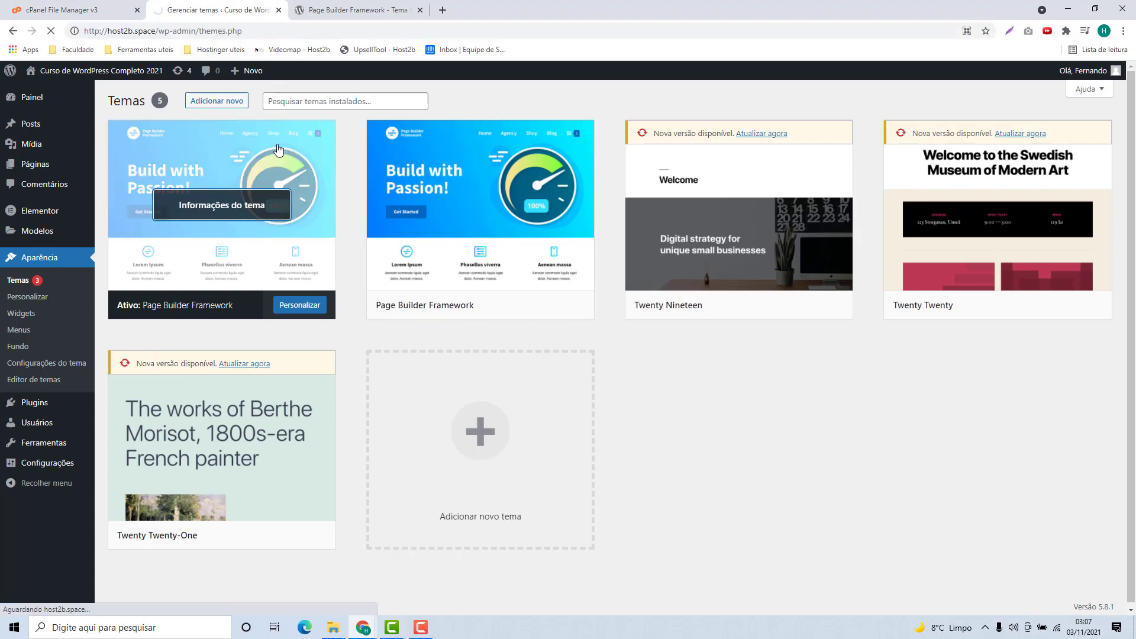